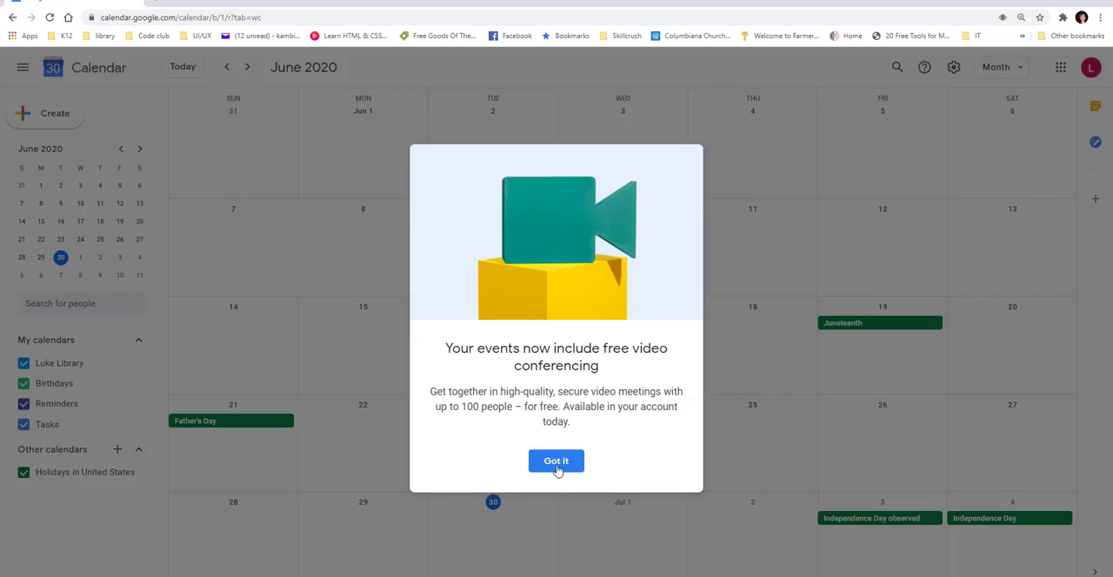
Dismiss the video conferencing announcement and hide the Birthdays and Holidays in United States calendars.
left_click(558, 464)
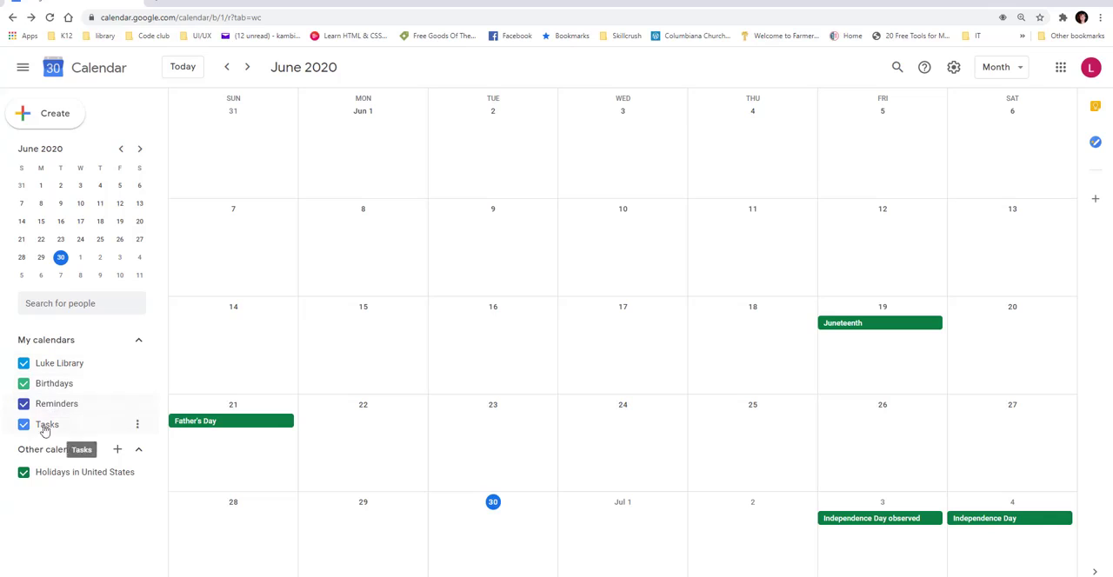
left_click(23, 384)
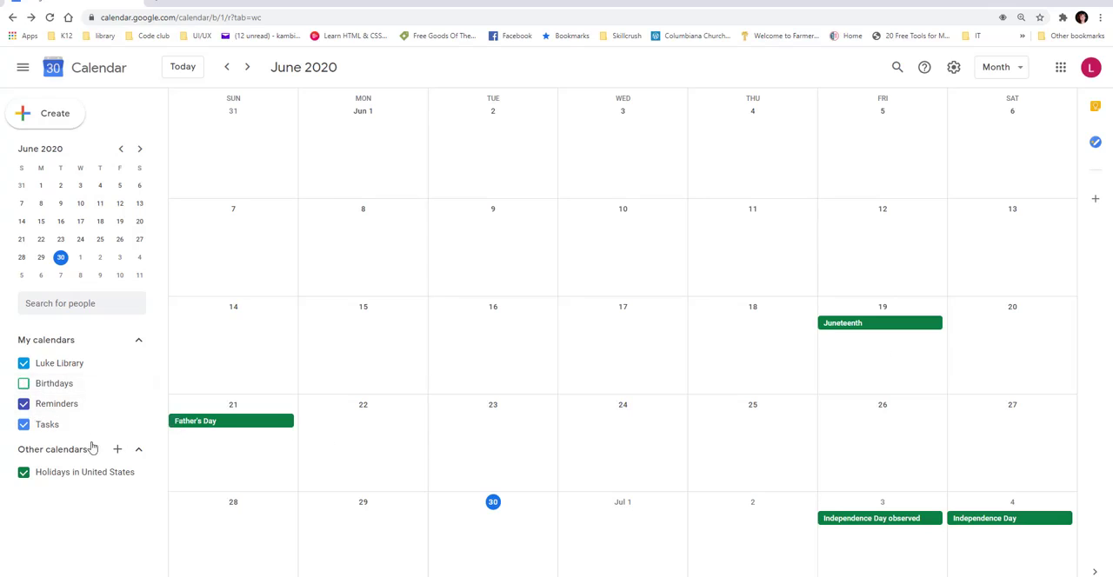
left_click(24, 472)
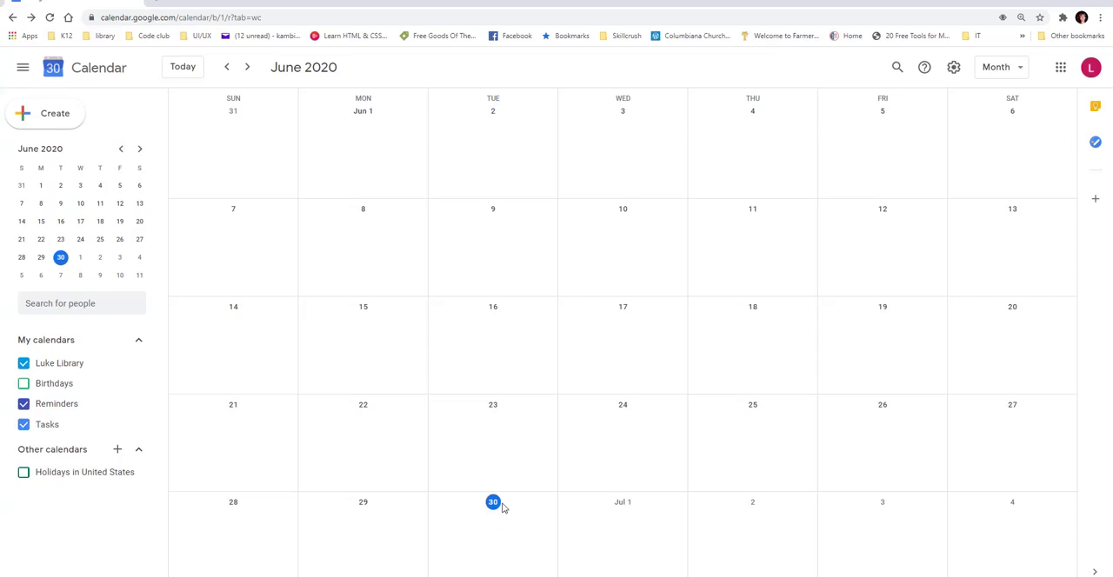
View the calendar by Day and by Week, and return to the Month view.
left_click(1023, 70)
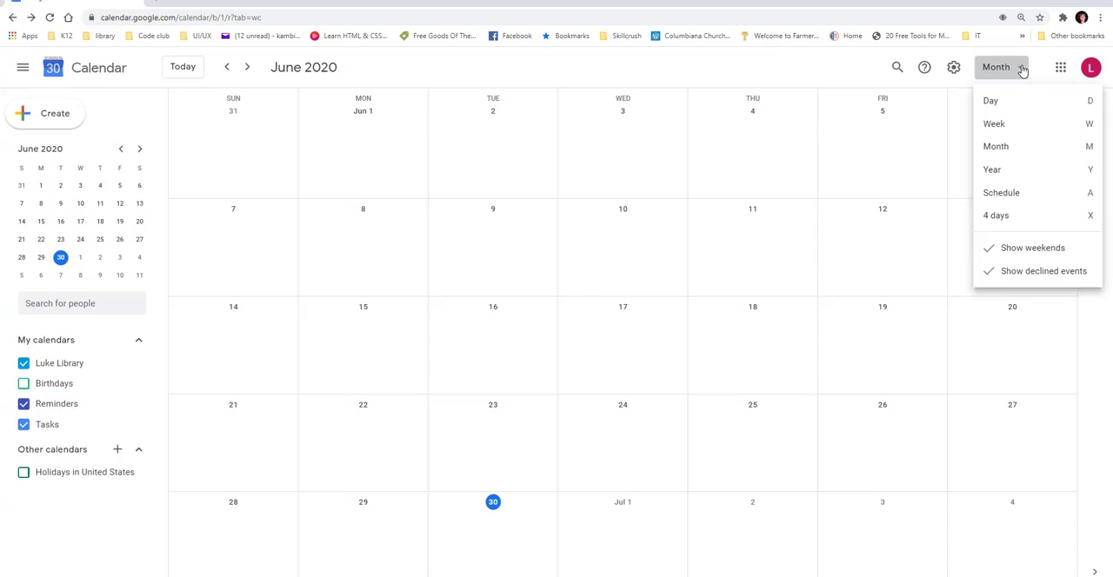
left_click(999, 104)
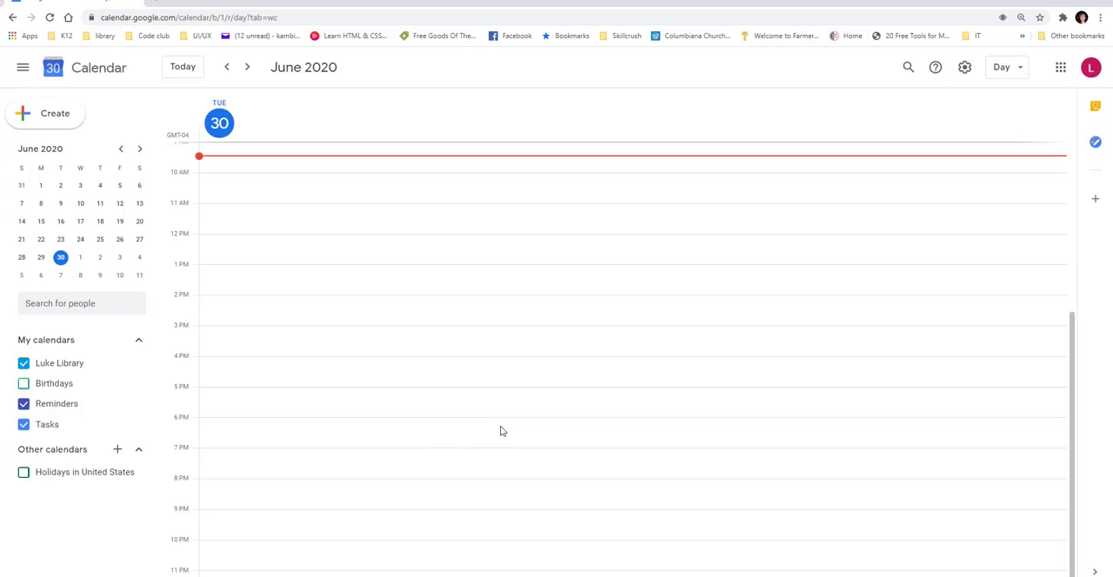
left_click(1017, 68)
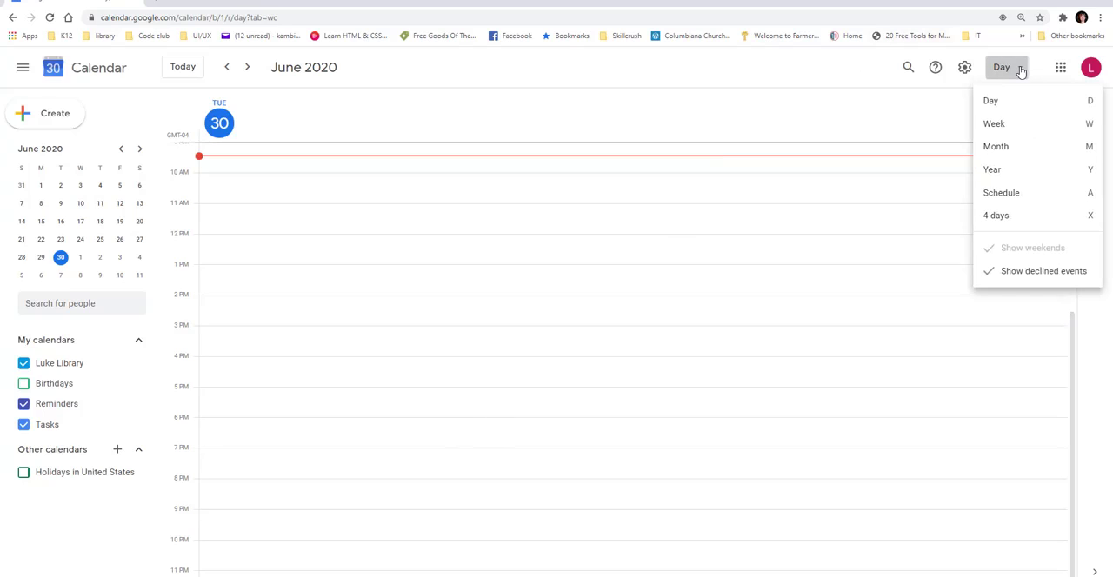
left_click(1005, 123)
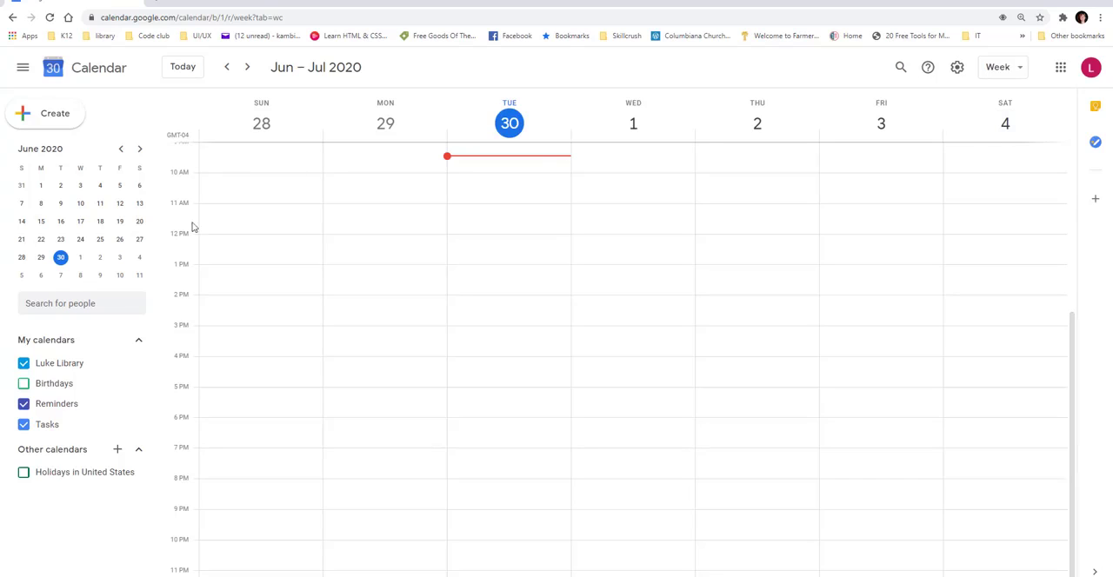
left_click(1015, 70)
left_click(1015, 146)
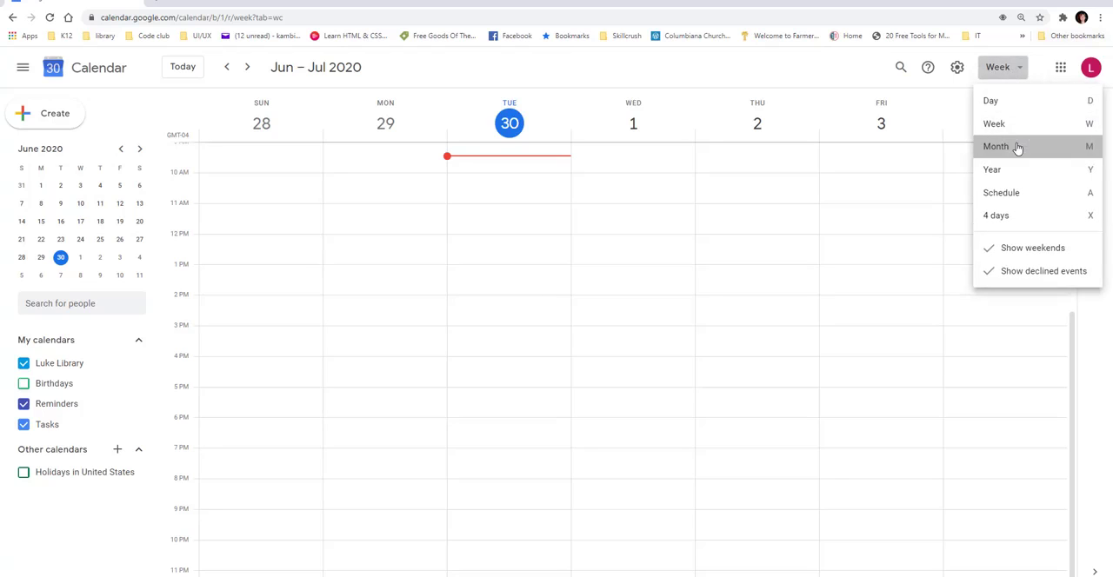
View the calendar in the Year, Schedule, 4 days and Day layouts, and return to the Month layout.
left_click(1021, 69)
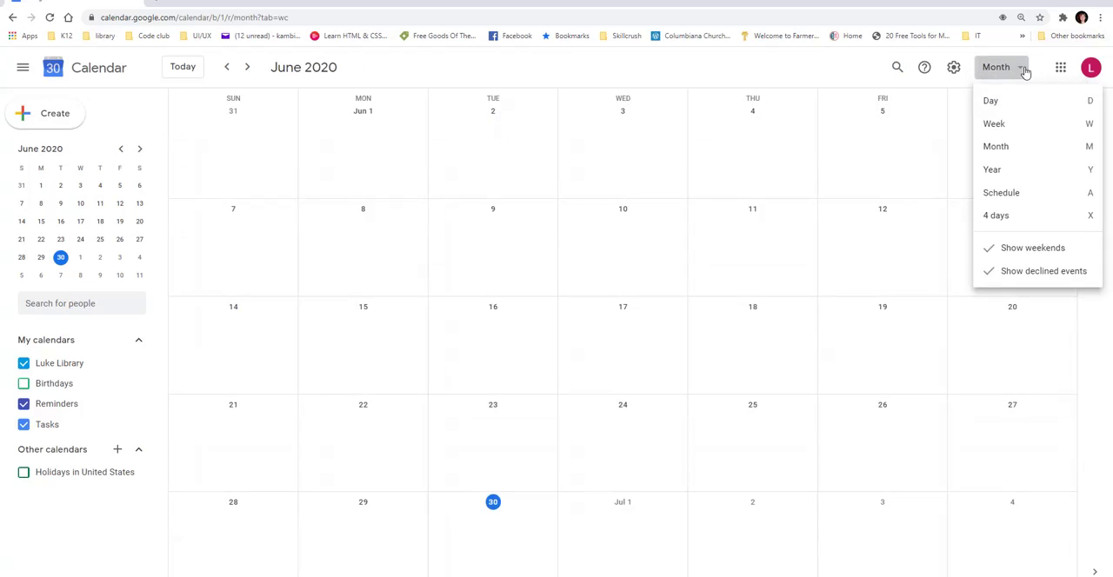
left_click(1009, 170)
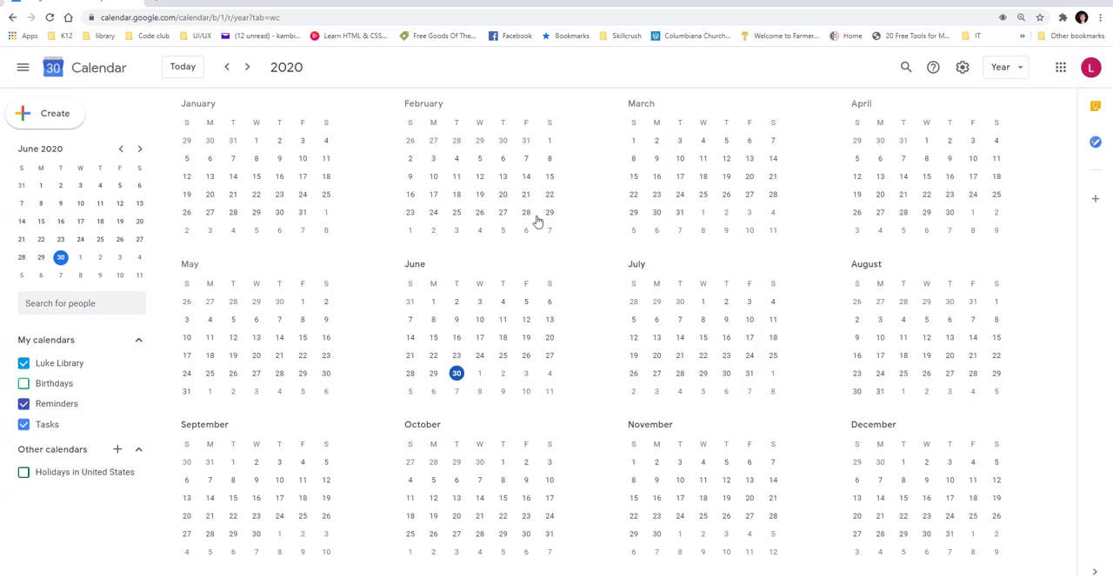
left_click(1021, 71)
left_click(1011, 196)
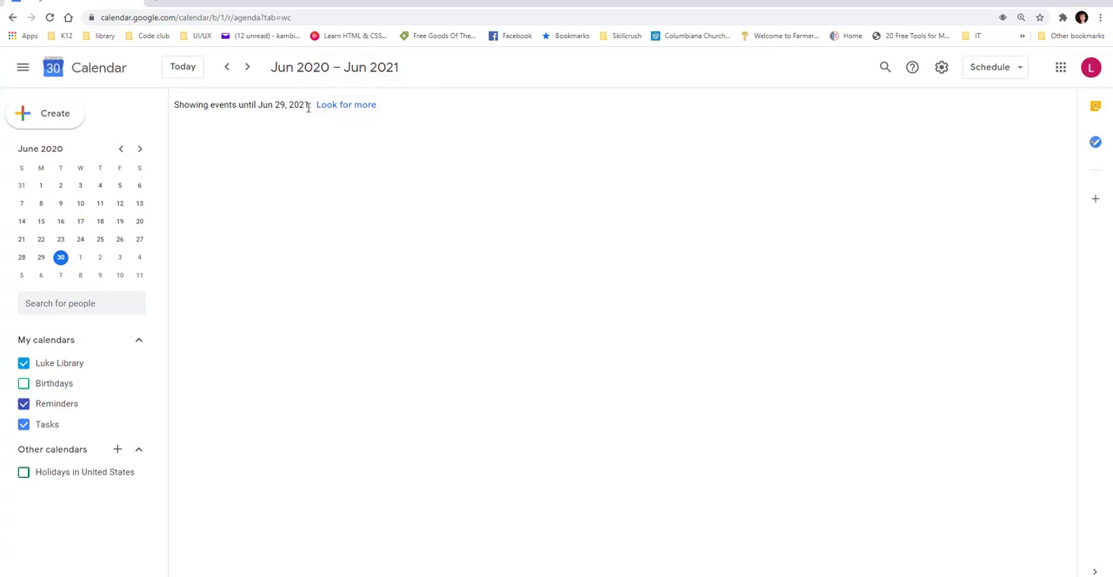
left_click(1015, 72)
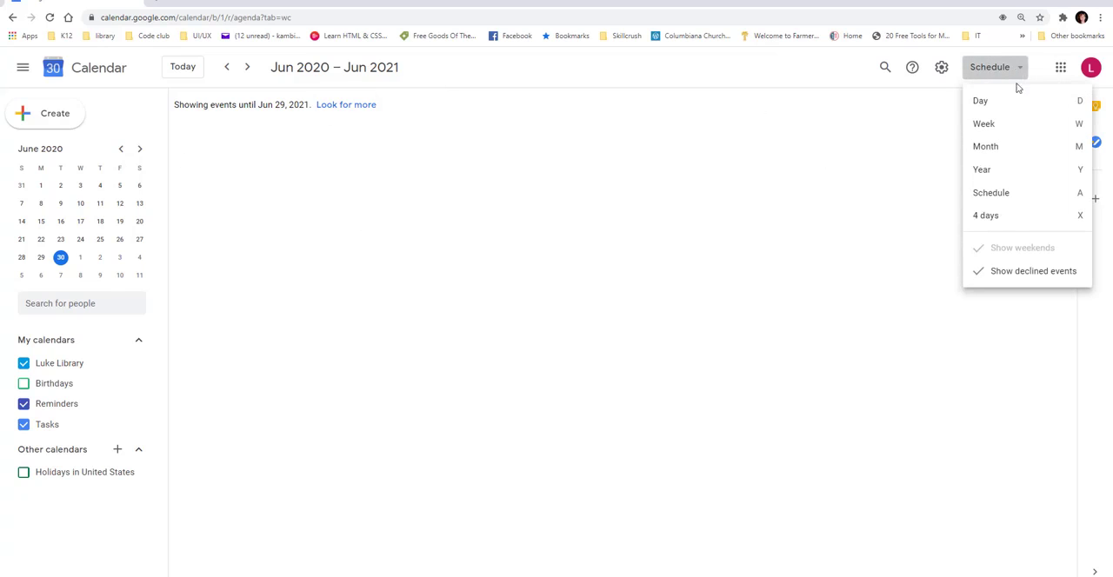
left_click(993, 220)
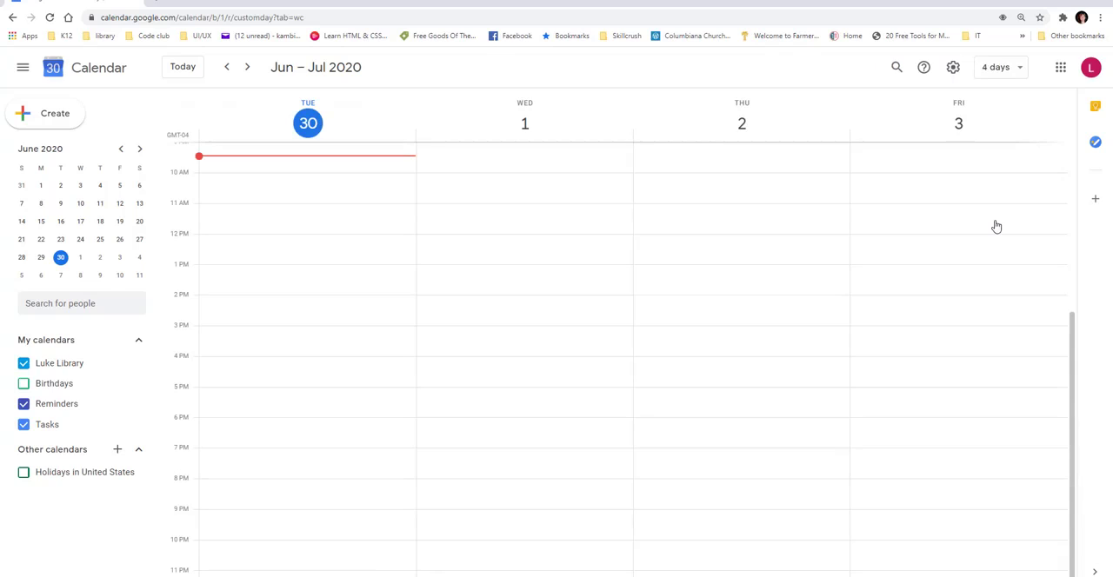
left_click(1020, 70)
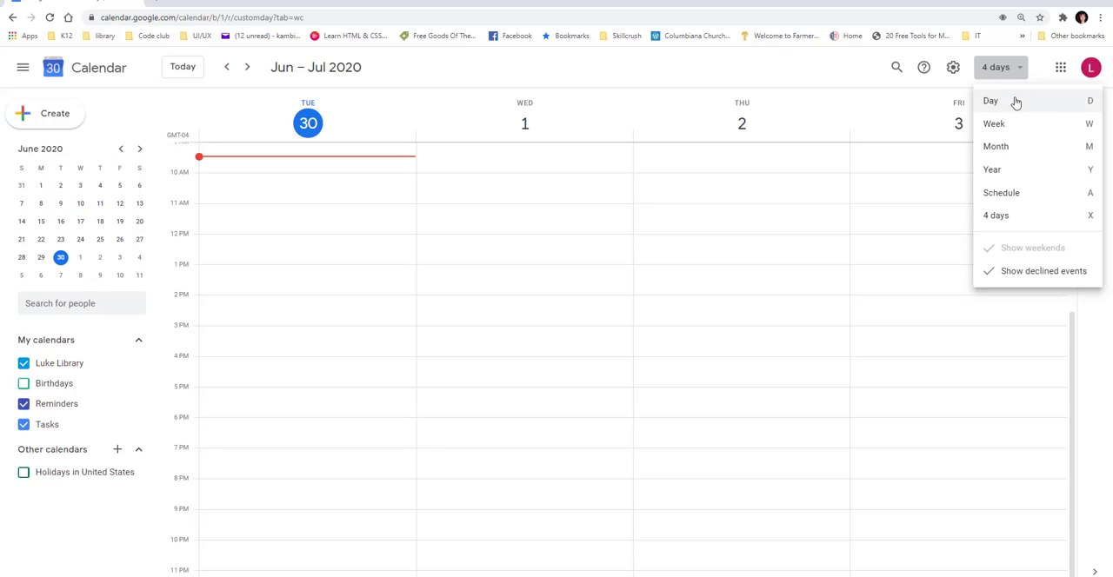
left_click(1014, 99)
left_click(1016, 70)
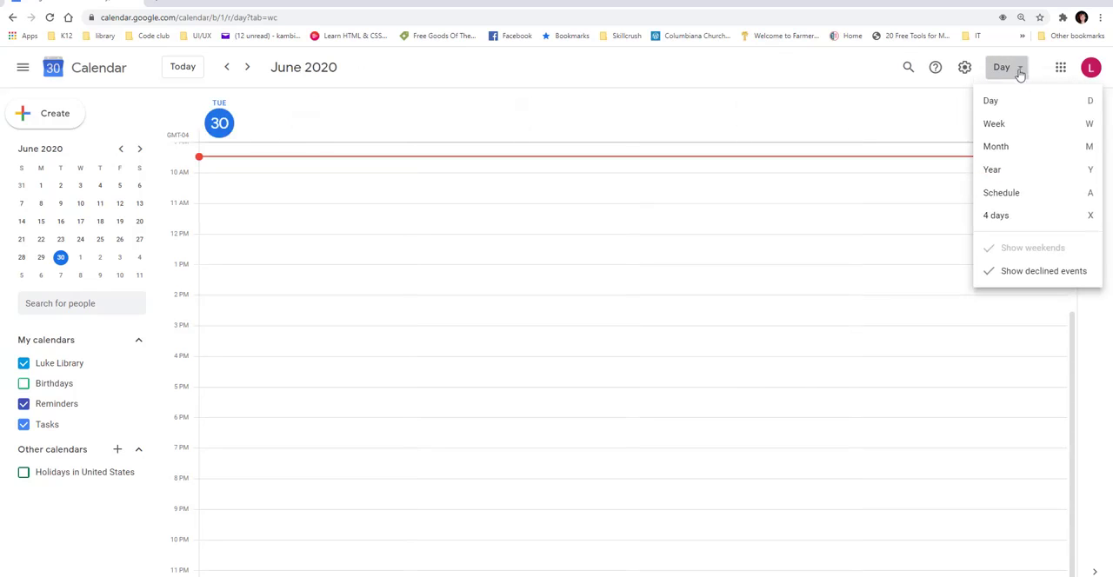
left_click(1016, 150)
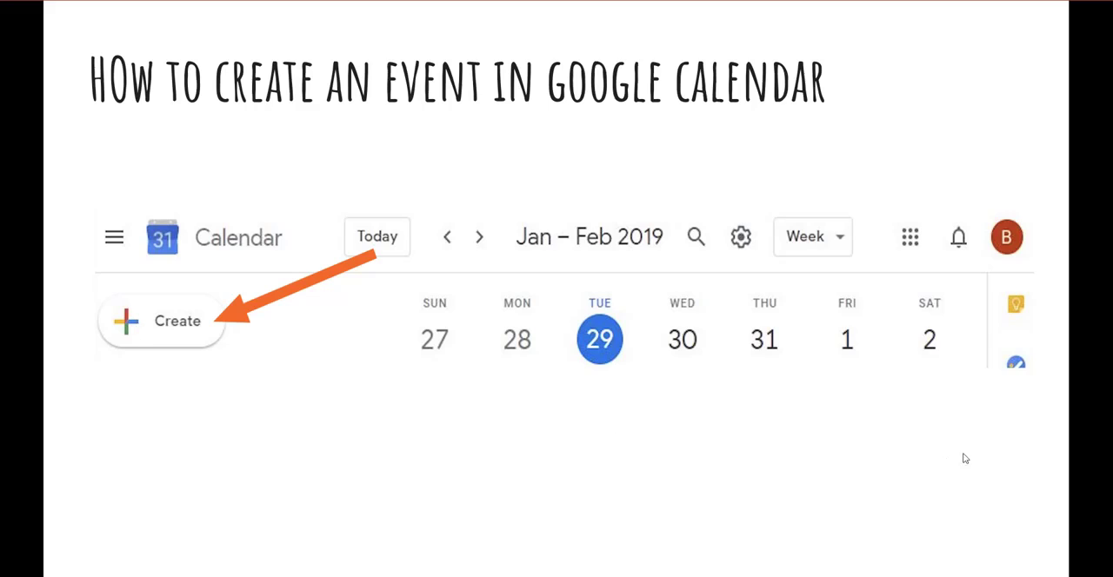
left_click(1047, 437)
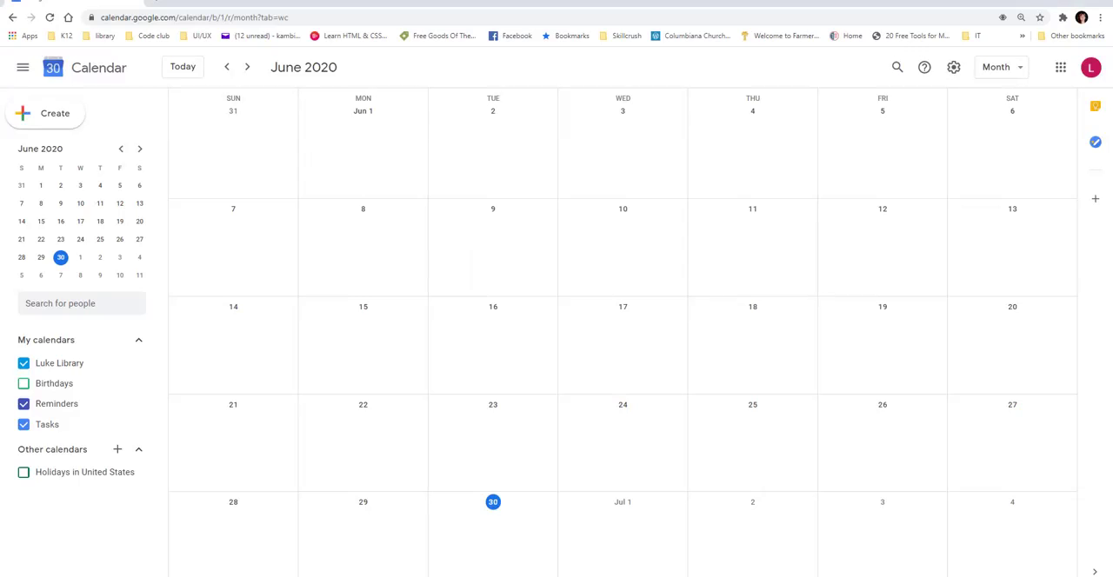
Create a new event with the title "4th of July firewords".
left_click(43, 117)
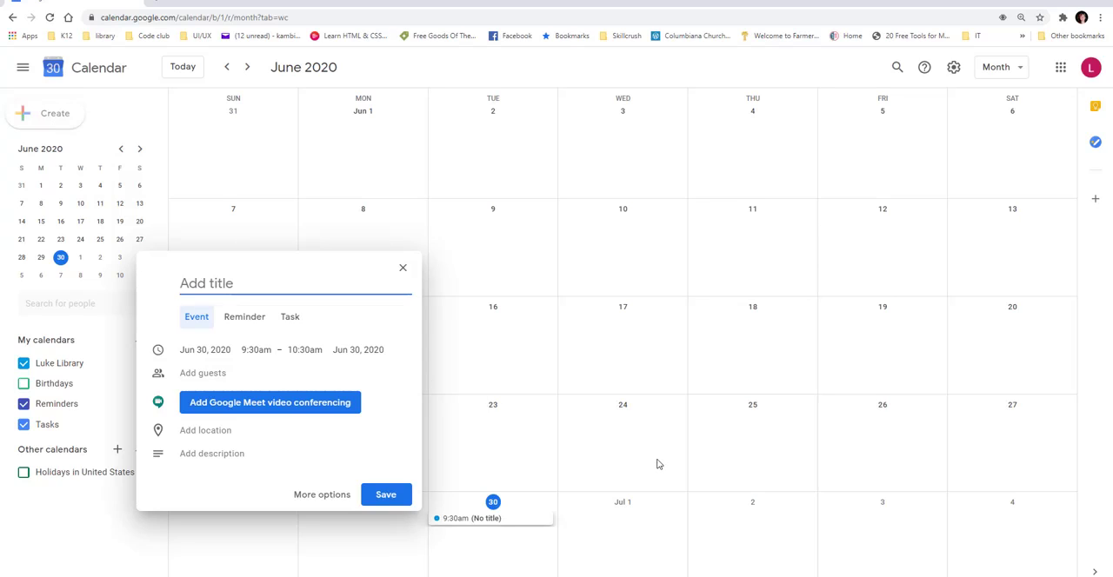
type("4tho")
key("BackSpace")
key("BackSpace")
key("BackSpace")
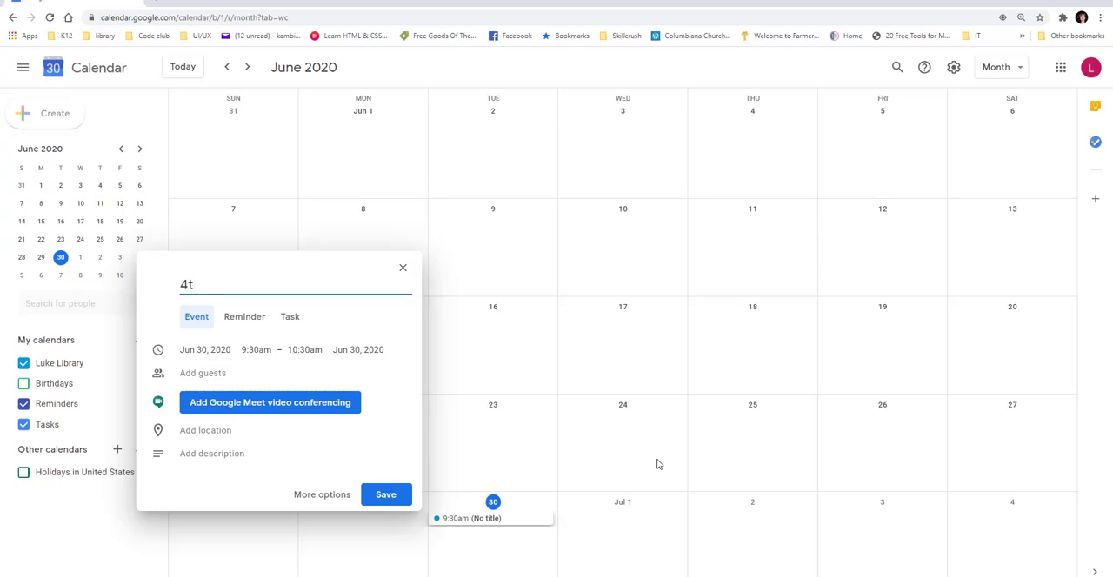
type("h of July firewords")
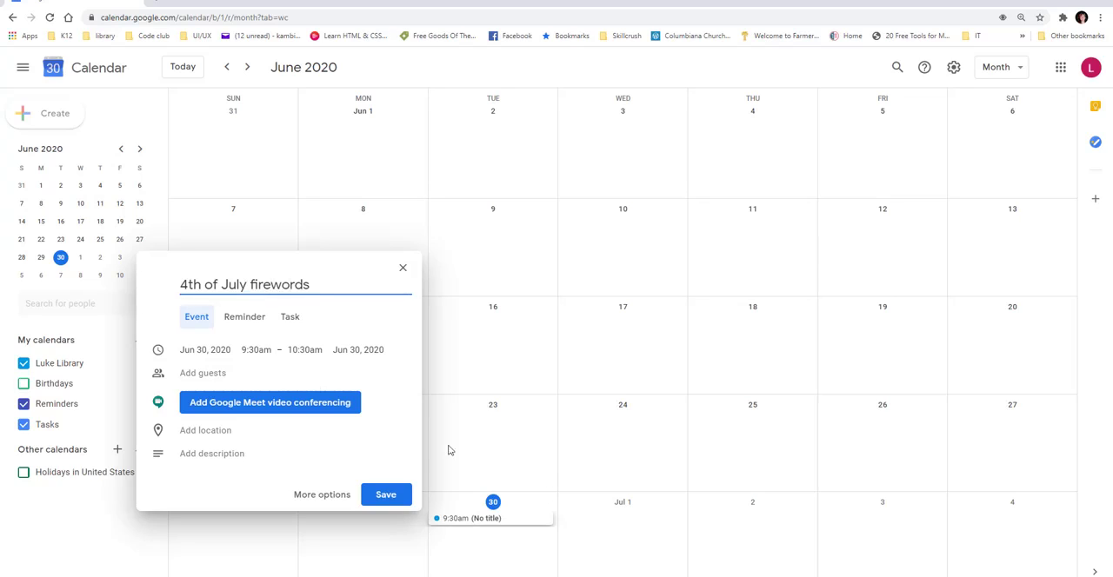
Schedule the event on Jul 4, 2020, from 9:30pm to 11:00pm.
left_click(204, 351)
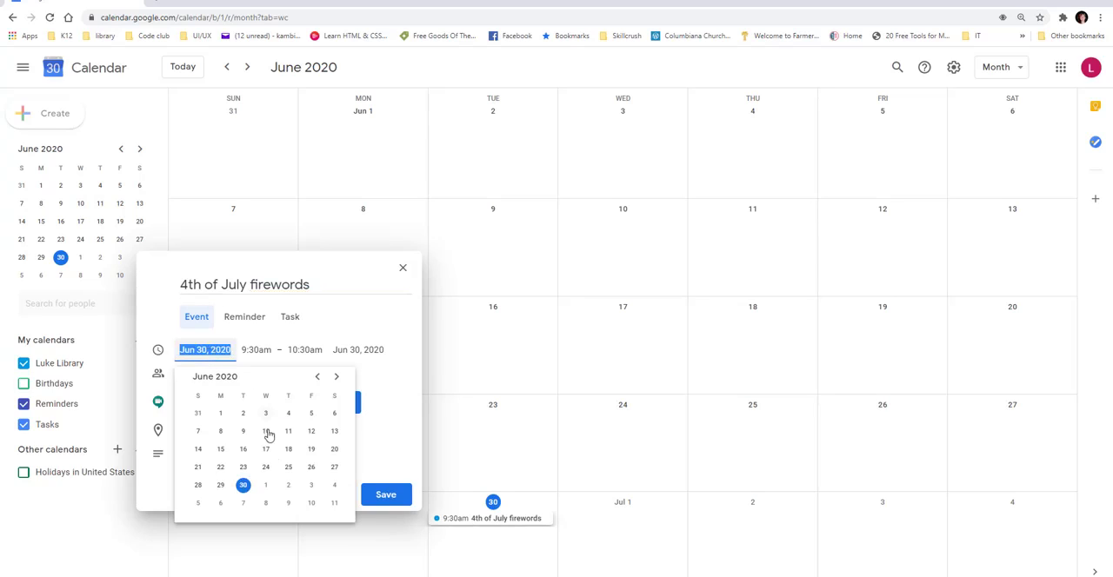
left_click(335, 487)
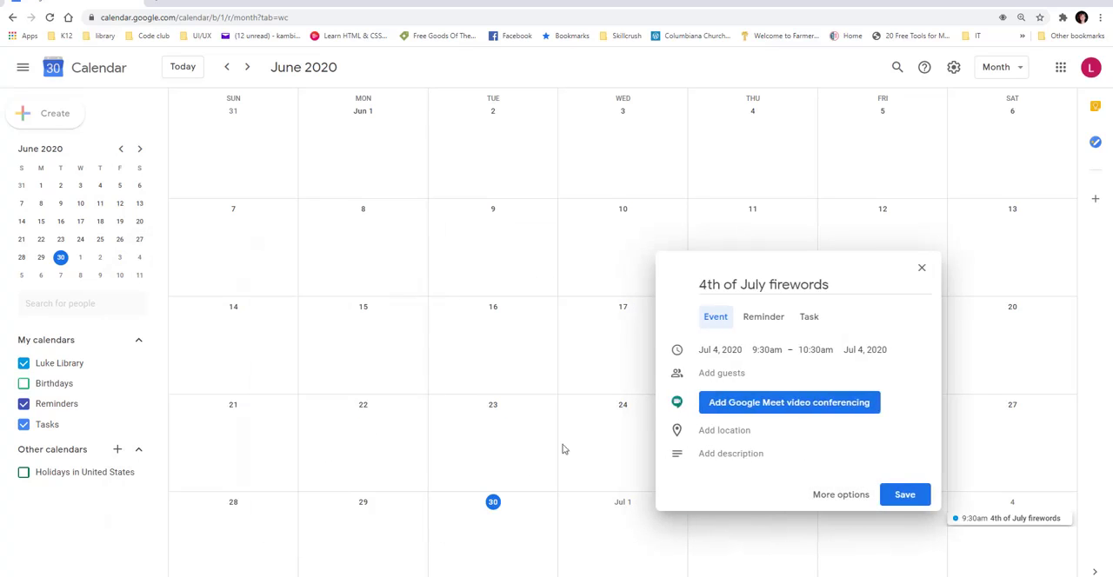
left_click(768, 351)
scroll(794, 439, "down", 10)
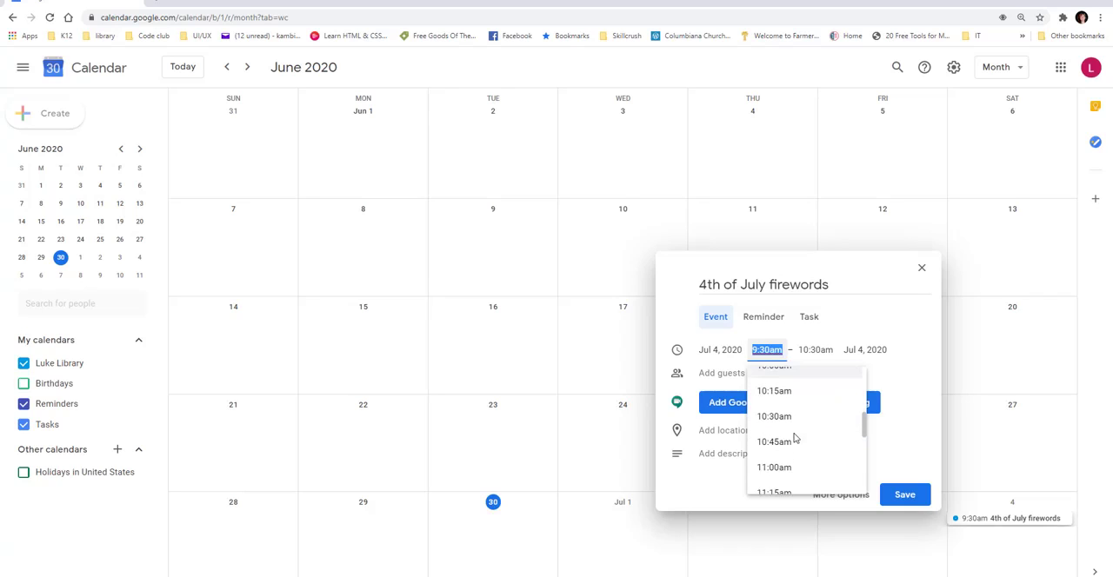
scroll(793, 438, "down", 5)
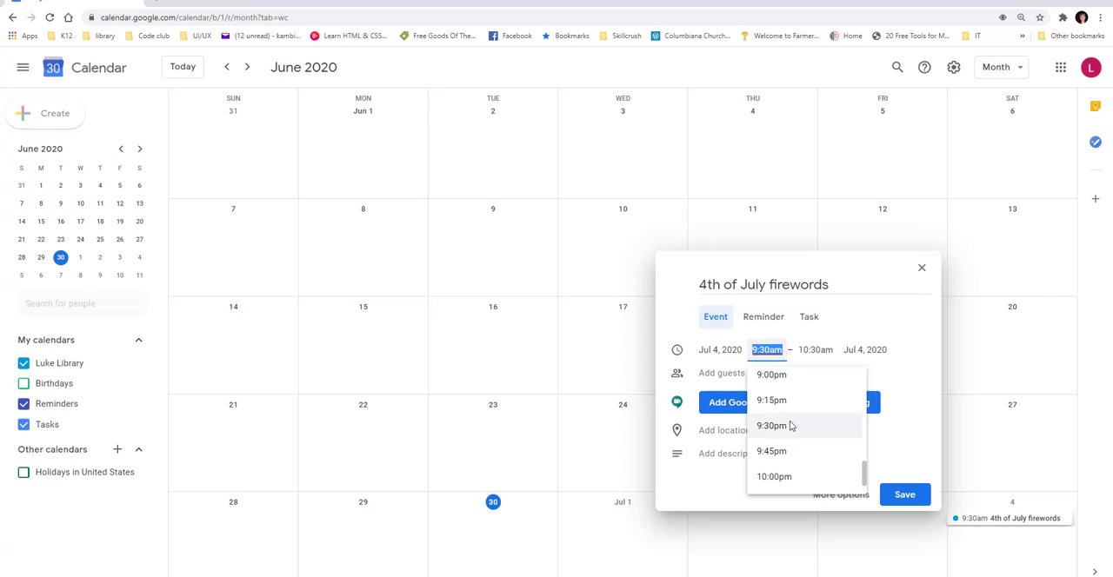
left_click(790, 425)
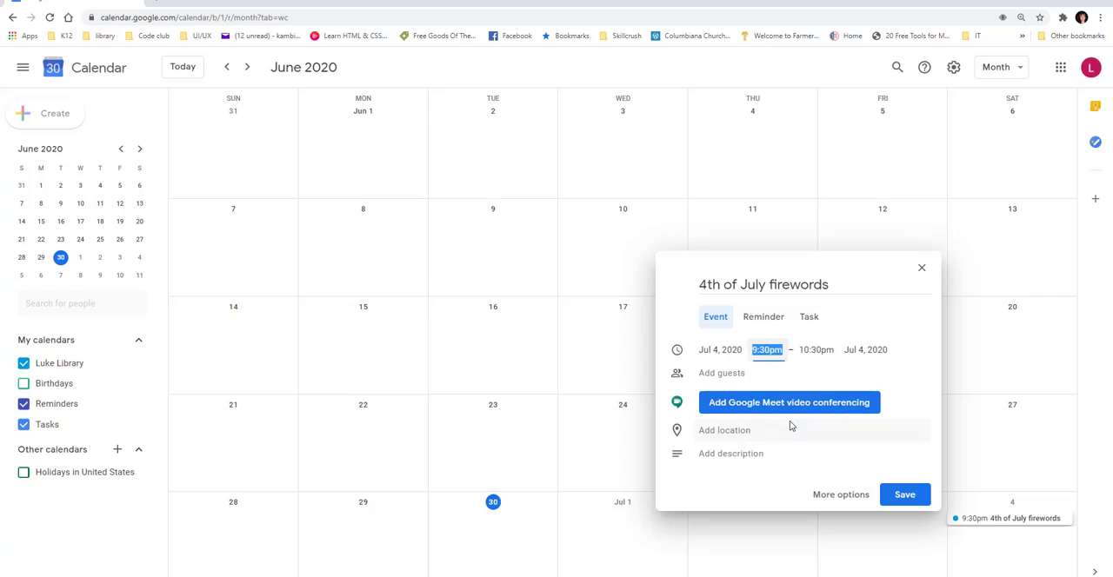
left_click(832, 354)
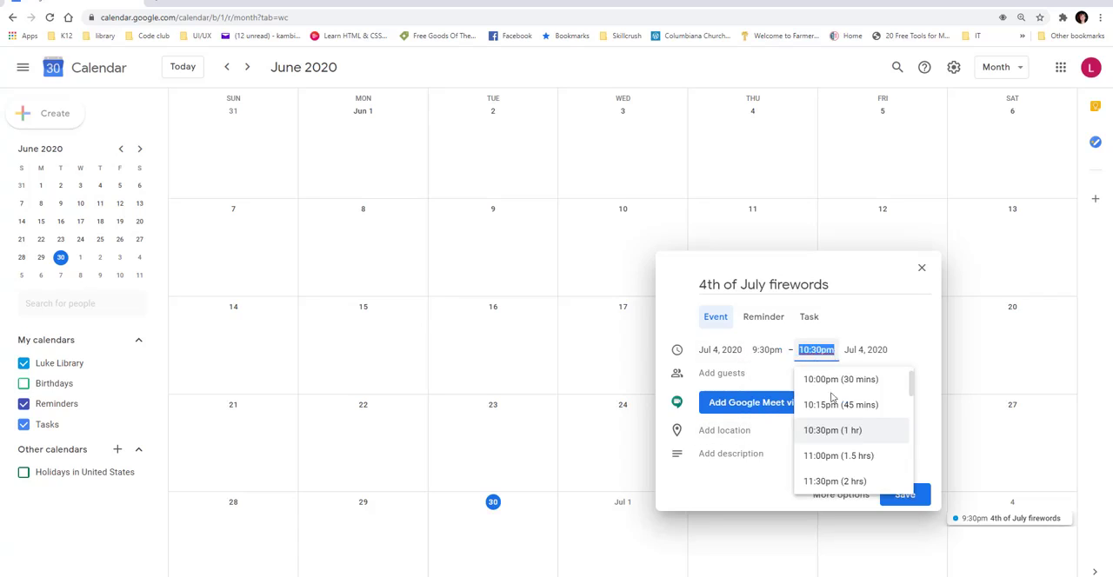
left_click(842, 456)
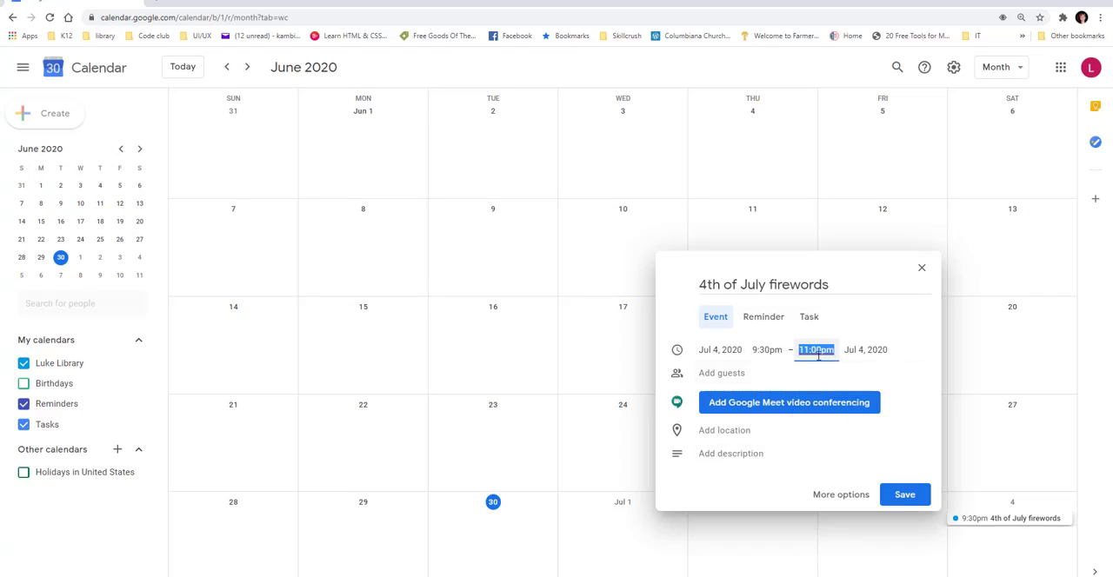
Add Google Meet video conferencing to the event and open its location for entry.
left_click(714, 374)
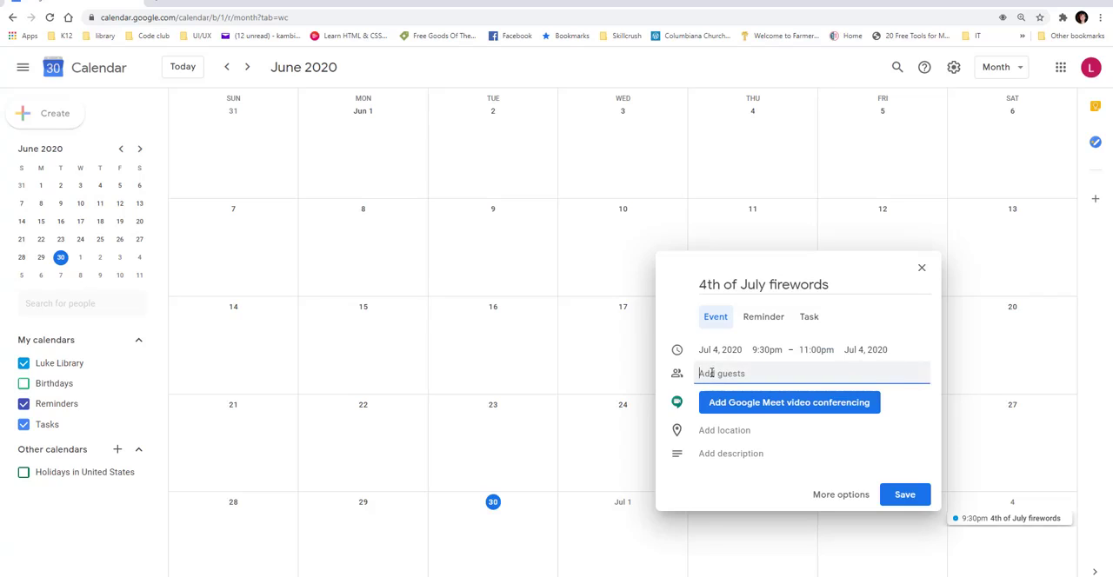
left_click(738, 407)
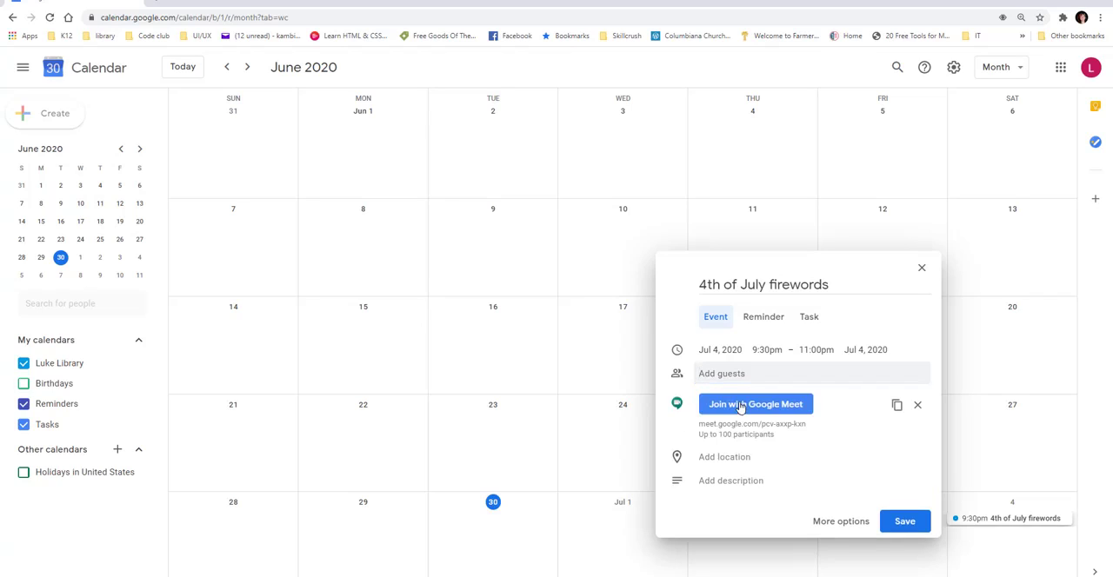
left_click(737, 461)
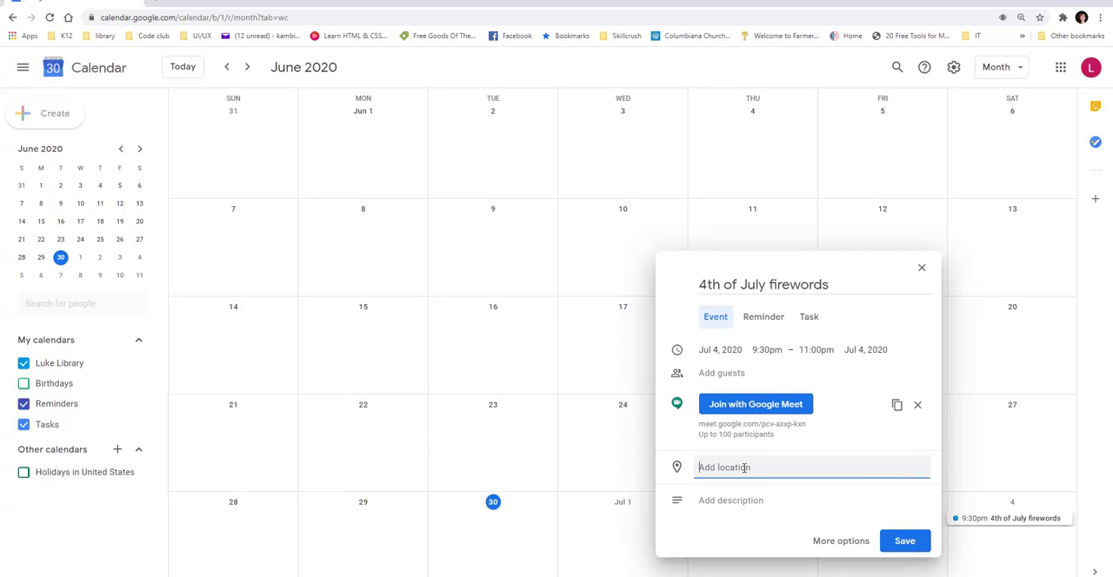
type("at the p")
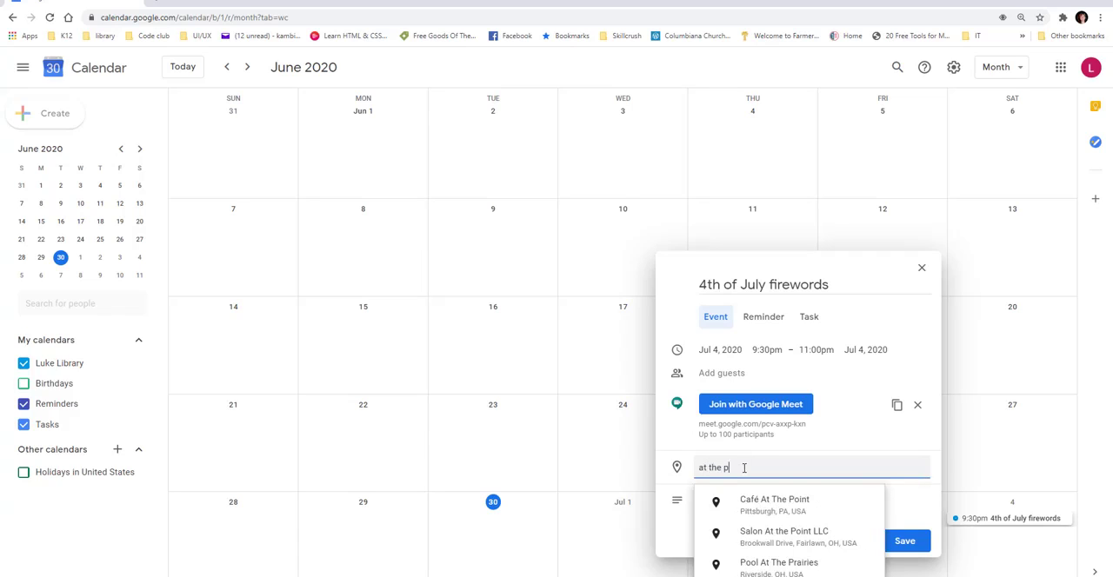
key("BackSpace")
key("BackSpace")
key("BackSpace")
key("BackSpace")
key("BackSpace")
key("BackSpace")
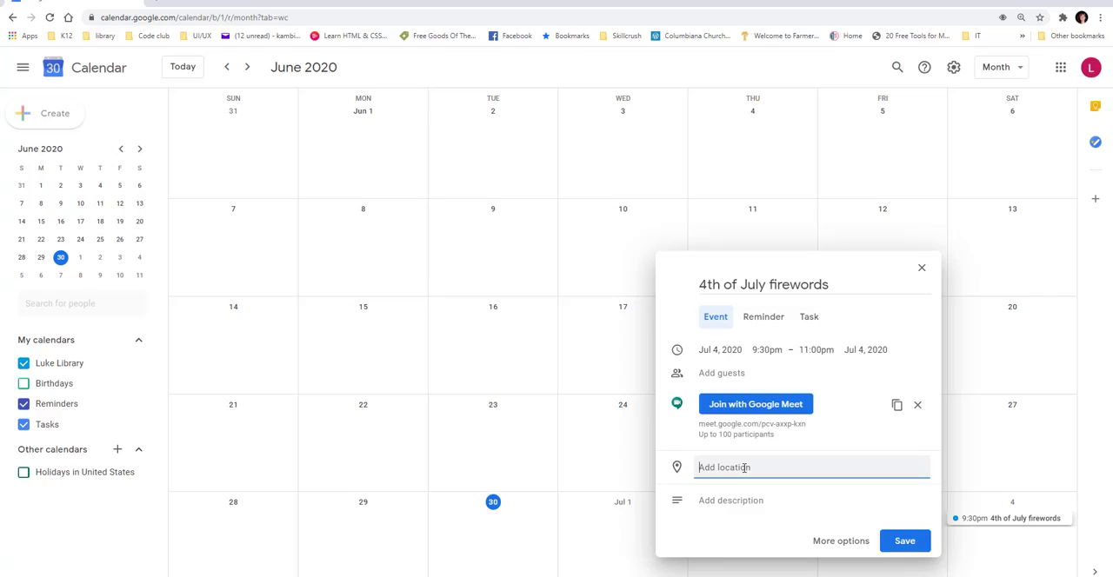
type("cen")
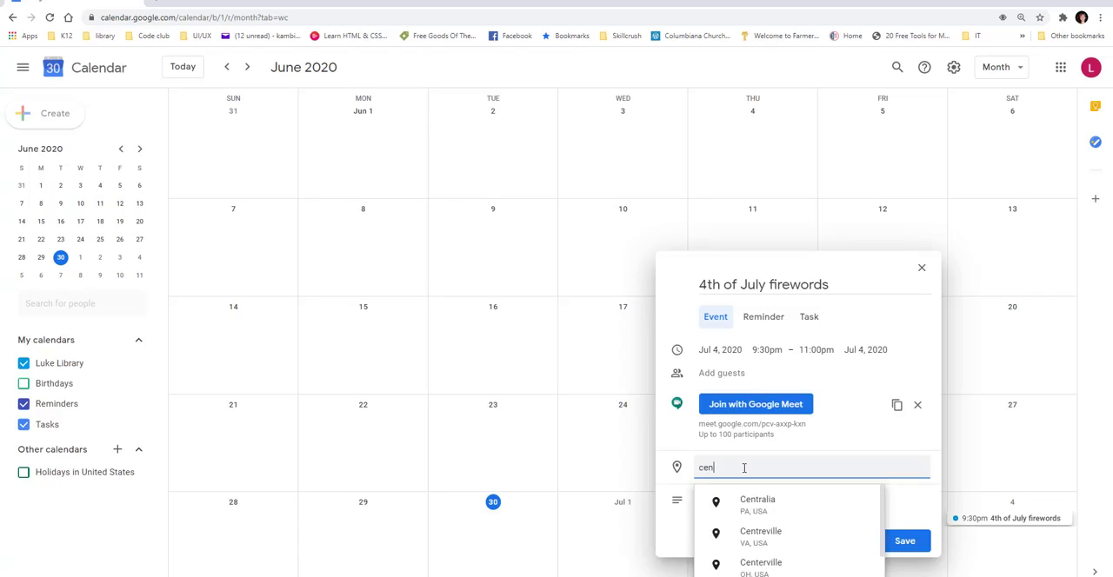
key("BackSpace")
key("BackSpace")
key("BackSpace")
Search for "fire" in the event's location and choose the suggested Firestone Park in Columbiana.
type("fire")
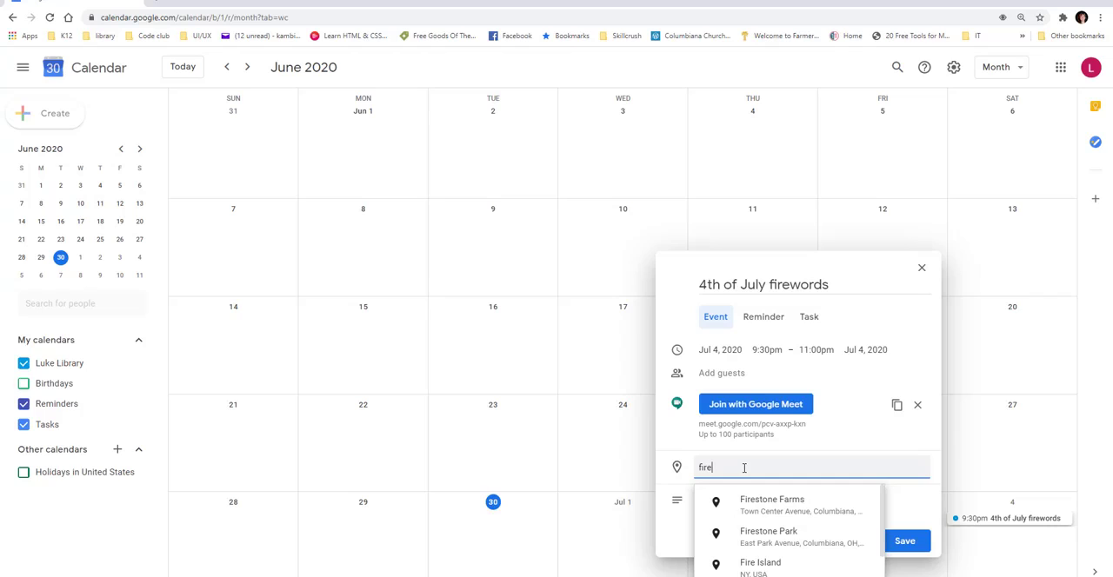
left_click(781, 531)
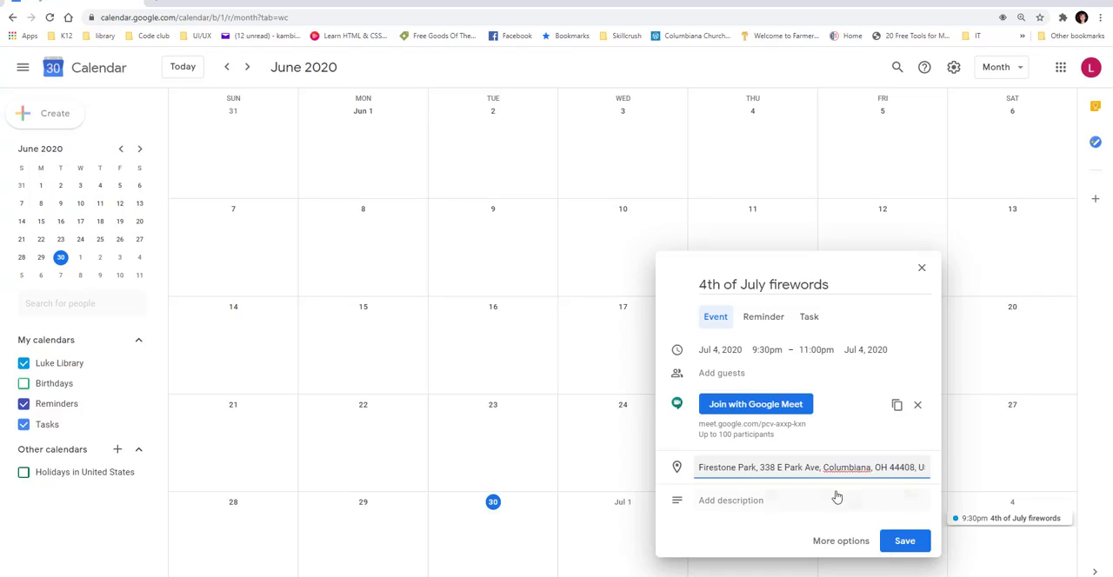
Add the description "watch fireworks" to the event.
left_click(703, 510)
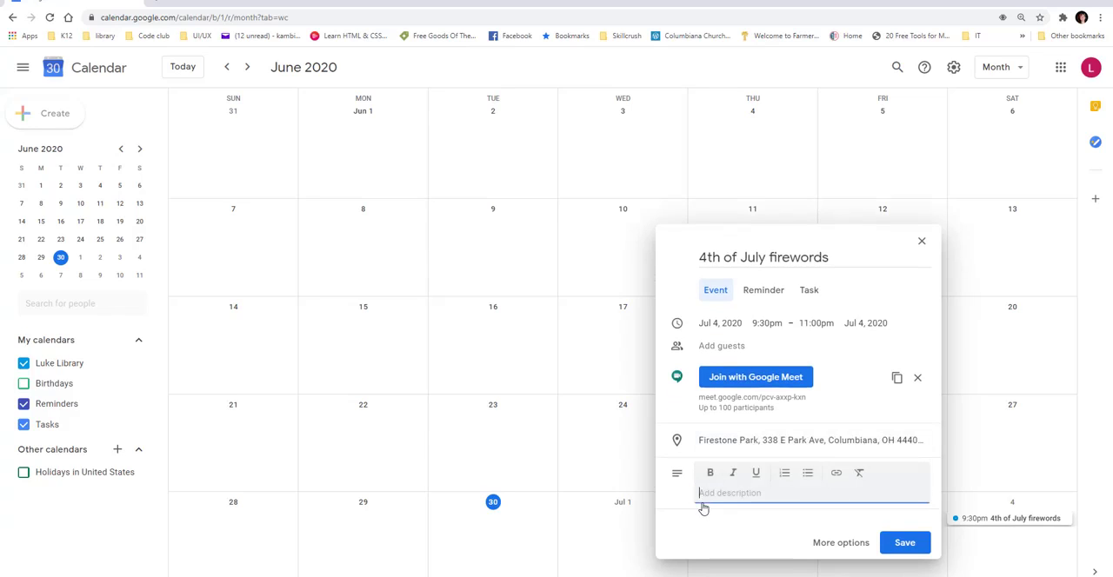
type("watch fireworks")
In the full event details, correct the title to "4th of July fireworks" and make the event repeat annually on July 4.
left_click(826, 544)
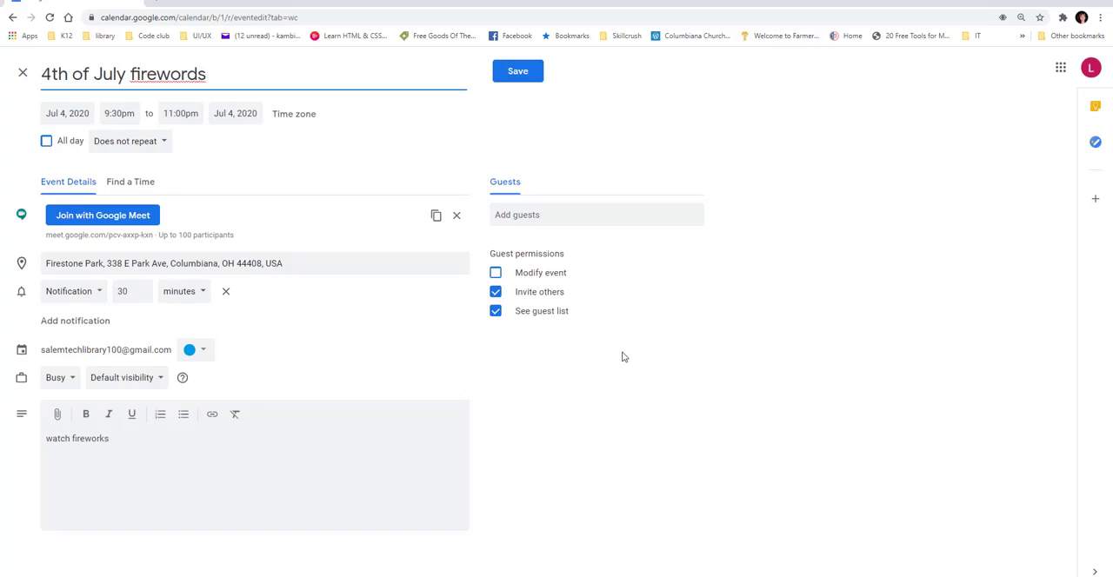
left_click(198, 74)
key("BackSpace")
type("k")
left_click(130, 151)
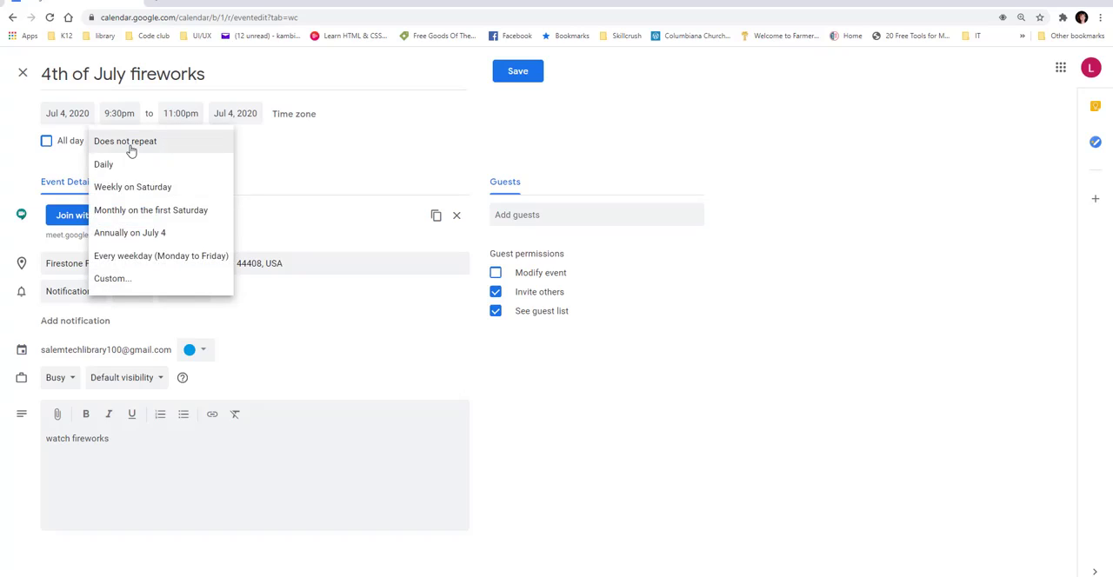
left_click(144, 235)
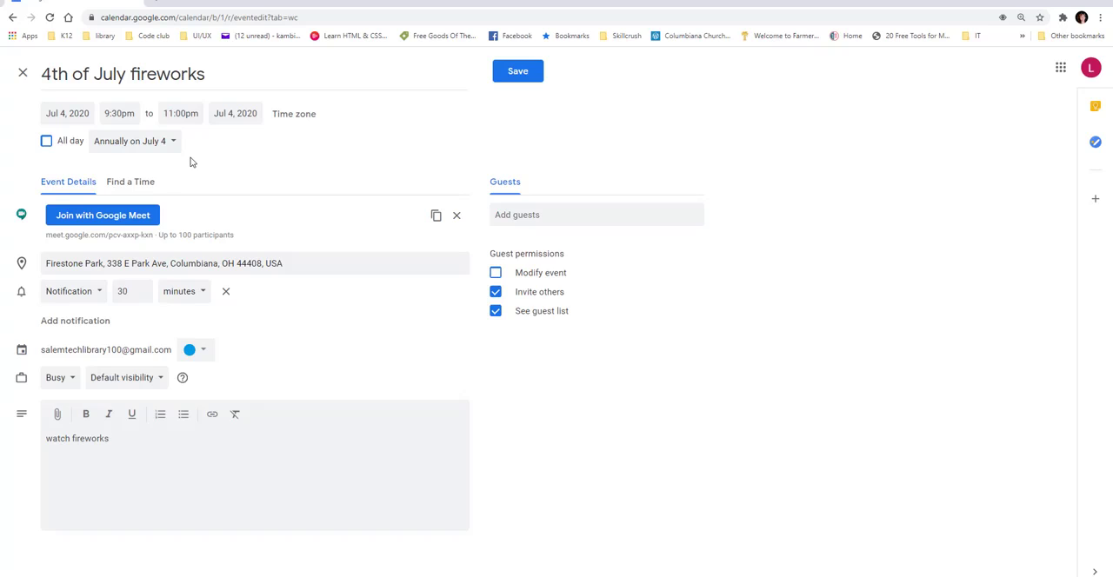
Try the all-day option on the event, switch it back off, and save the event.
left_click(47, 142)
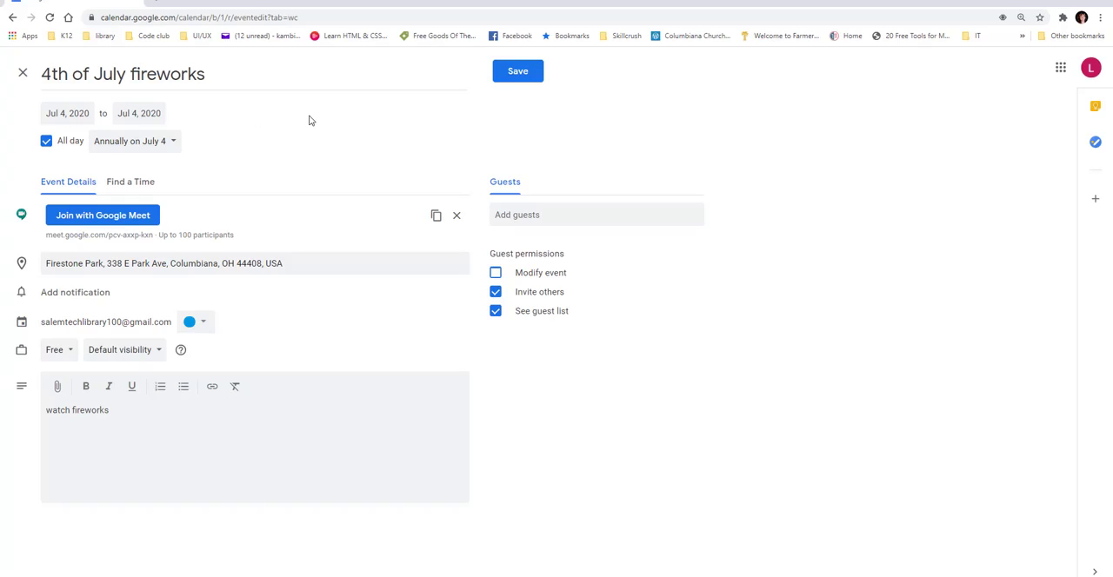
left_click(47, 142)
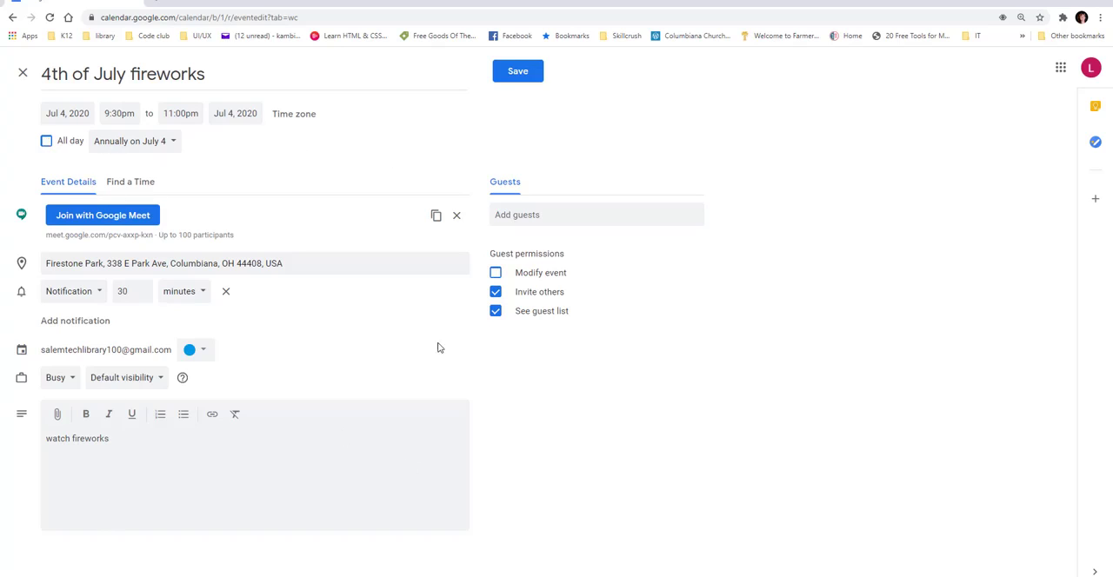
left_click(522, 76)
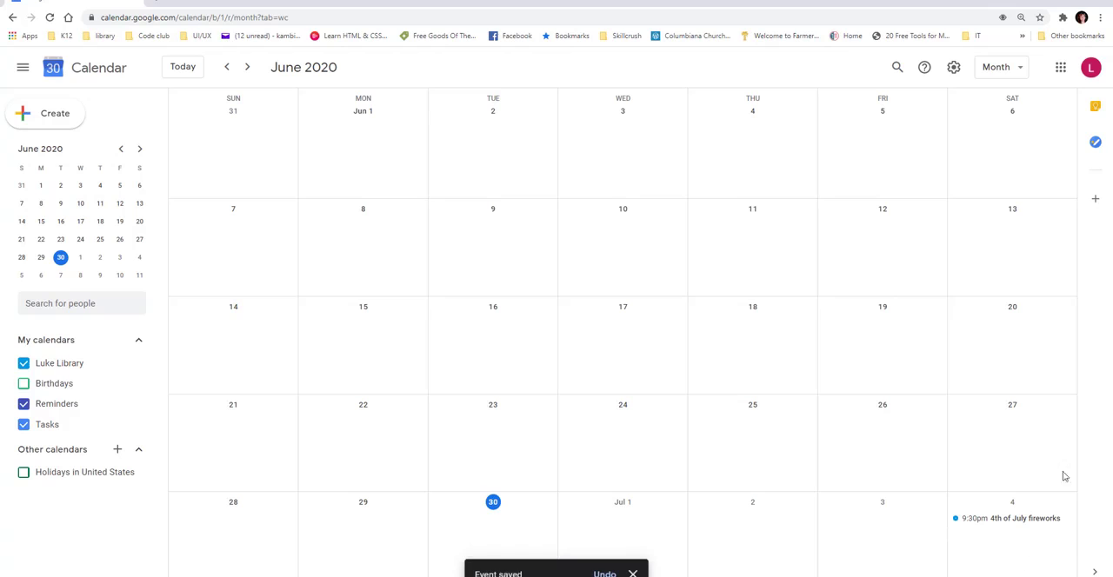
Switch the calendar to week view, and open a blank new event and discard it.
left_click(1000, 74)
left_click(1000, 130)
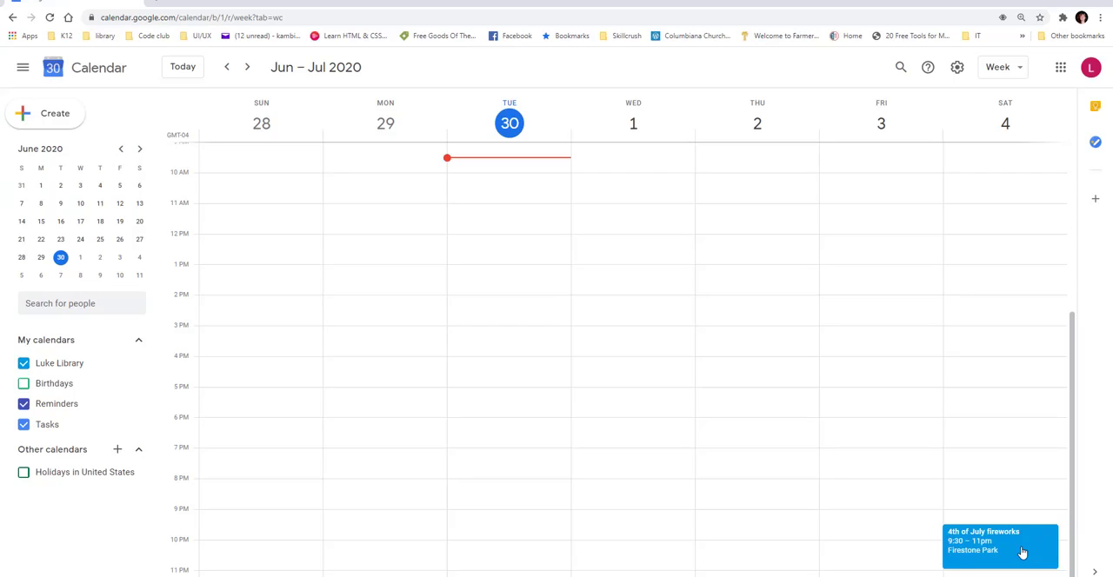
left_click(43, 118)
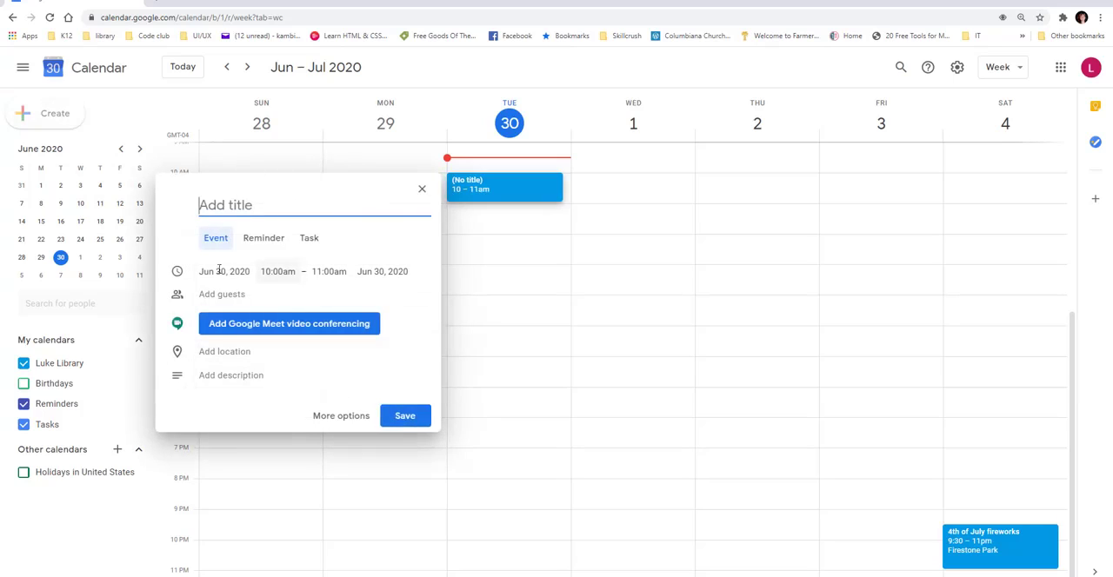
left_click(422, 189)
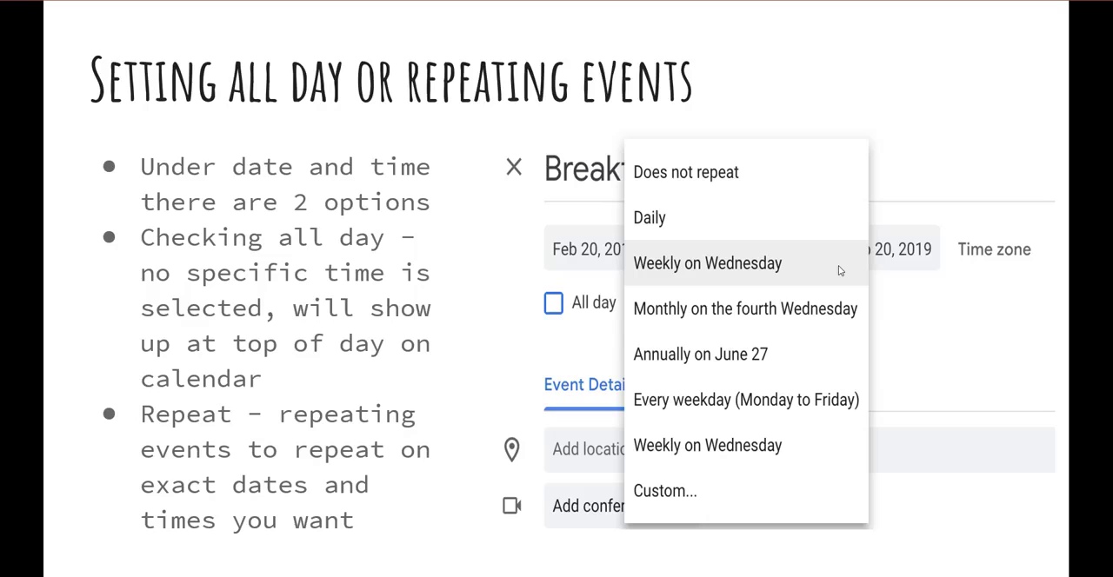
key("Right")
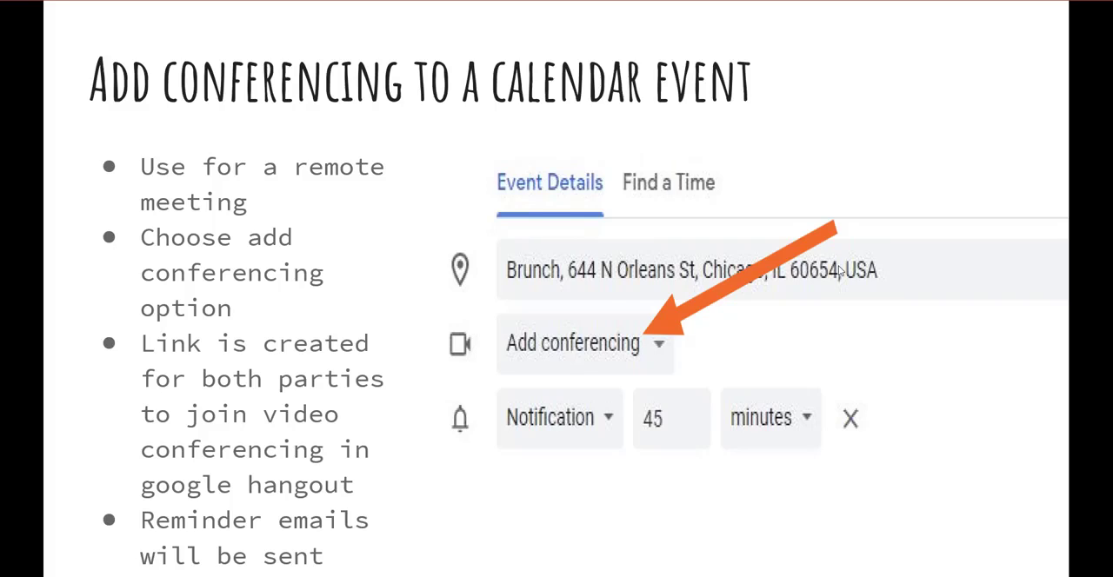
key("Right")
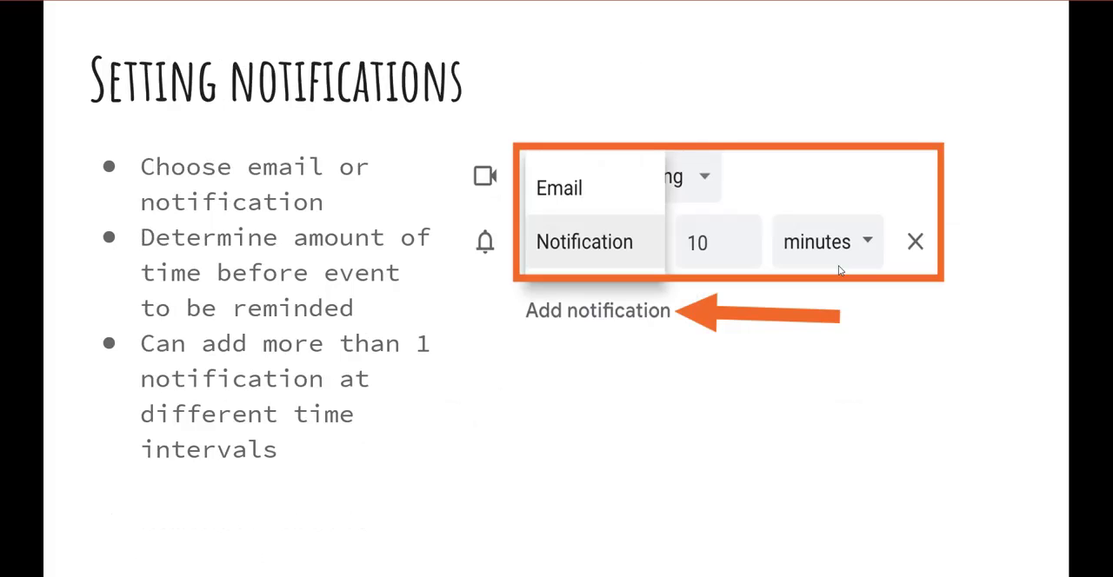